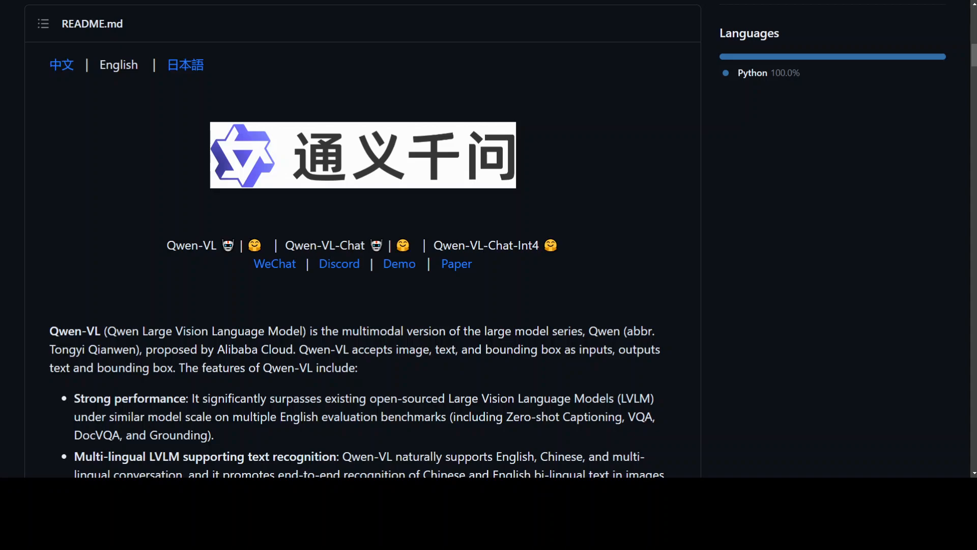
scroll(524, 325, "down", 5)
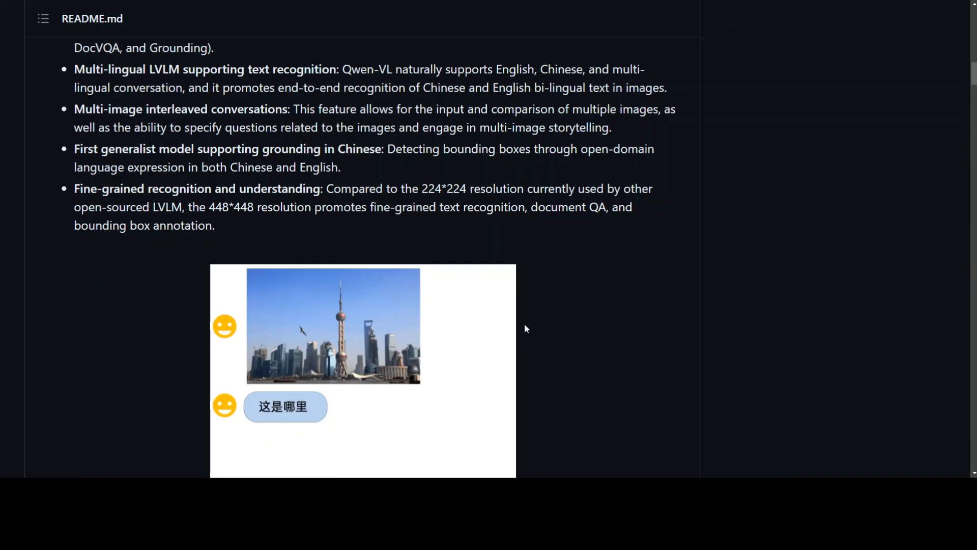
scroll(525, 325, "down", 2)
scroll(524, 323, "down", 1)
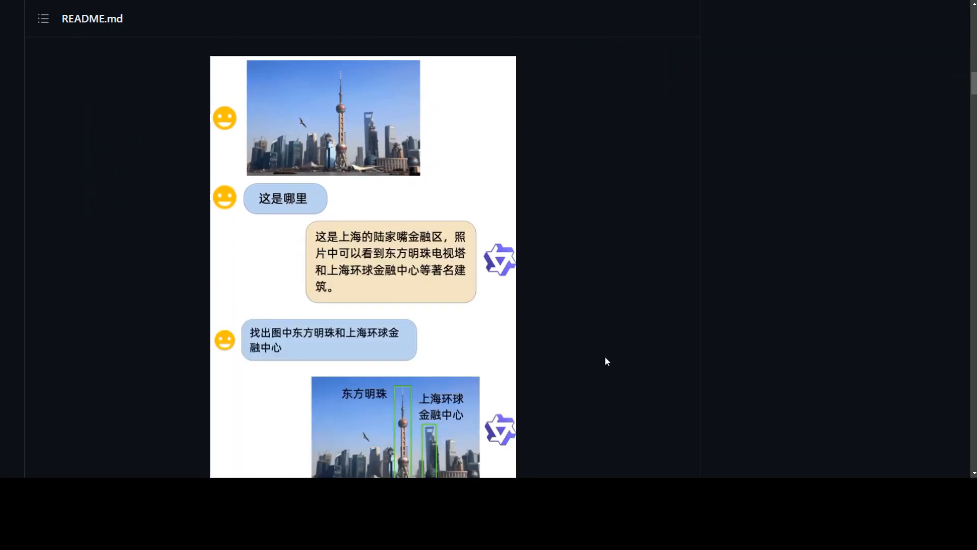
scroll(605, 355, "down", 1)
scroll(604, 354, "up", 2)
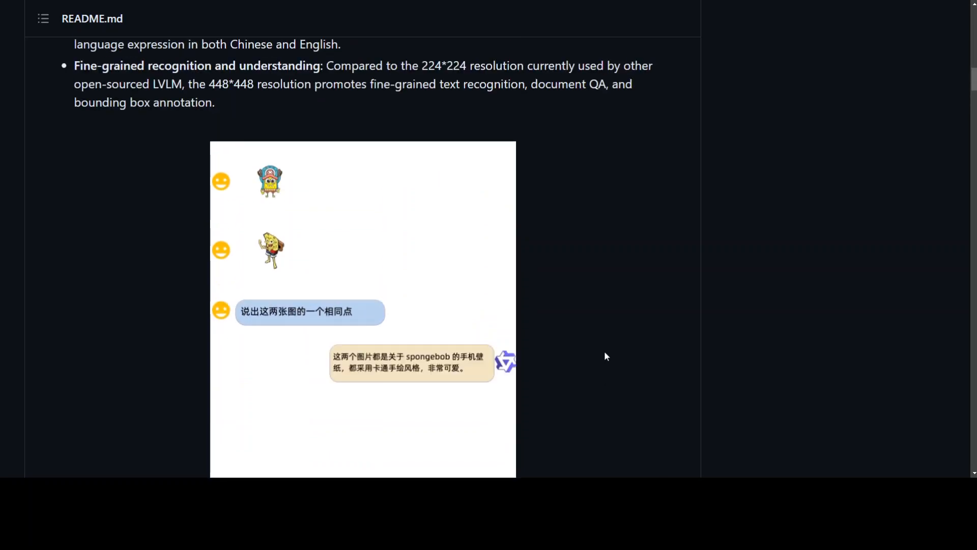
scroll(604, 355, "down", 1)
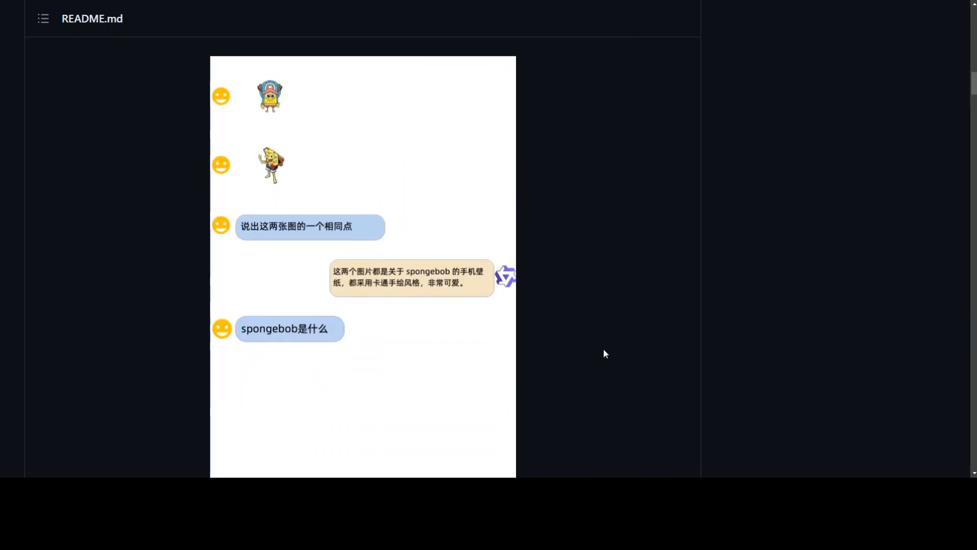
scroll(604, 353, "down", 1)
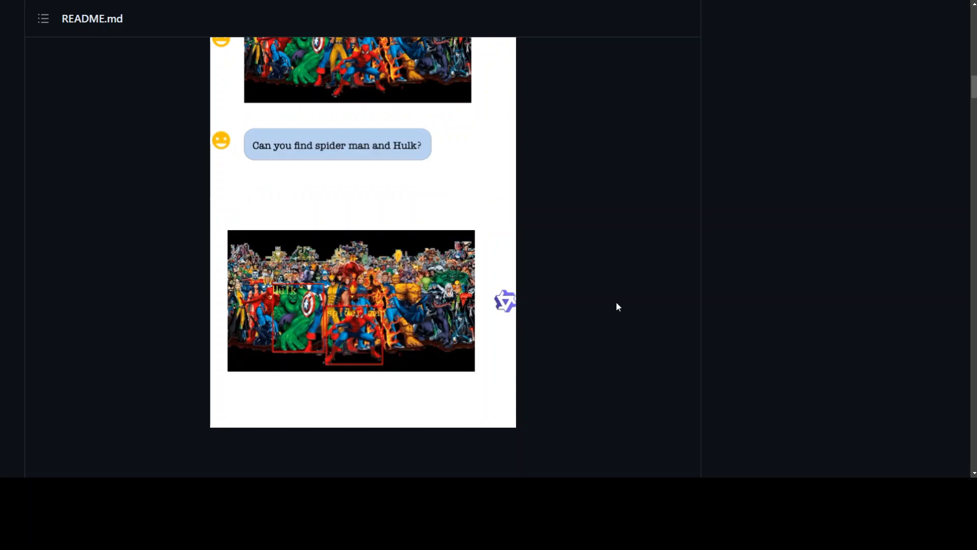
scroll(621, 298, "up", 2)
scroll(621, 298, "up", 5)
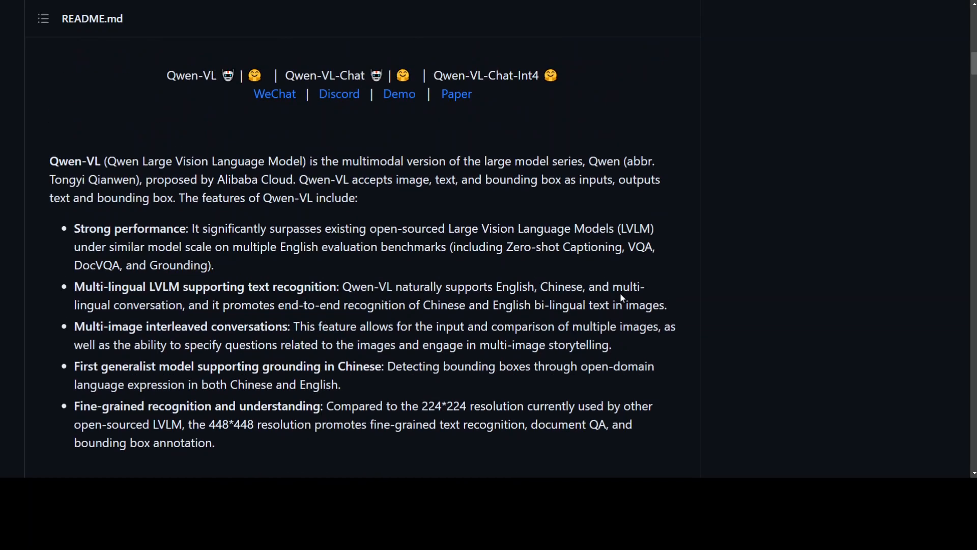
scroll(621, 298, "up", 5)
scroll(621, 298, "up", 3)
scroll(620, 293, "up", 2)
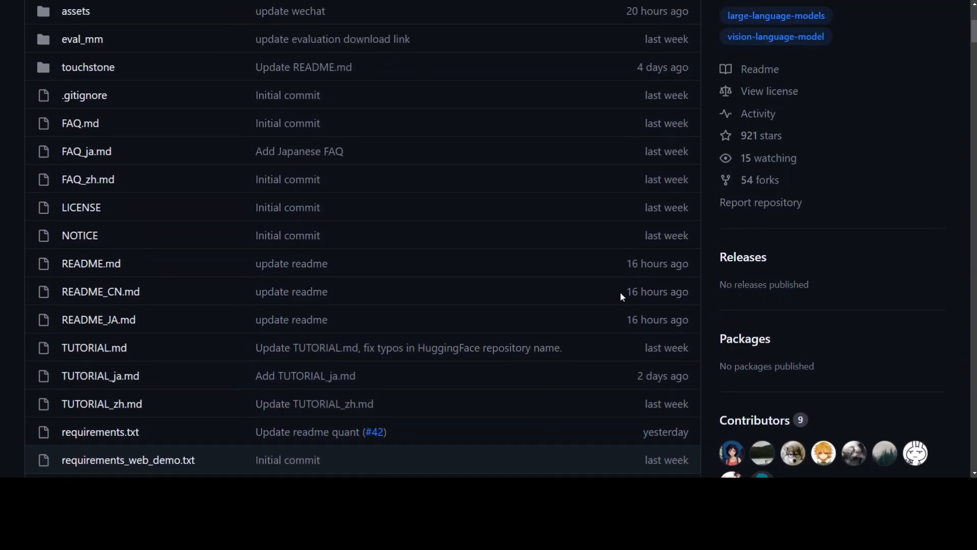
scroll(620, 292, "up", 2)
scroll(619, 290, "down", 3)
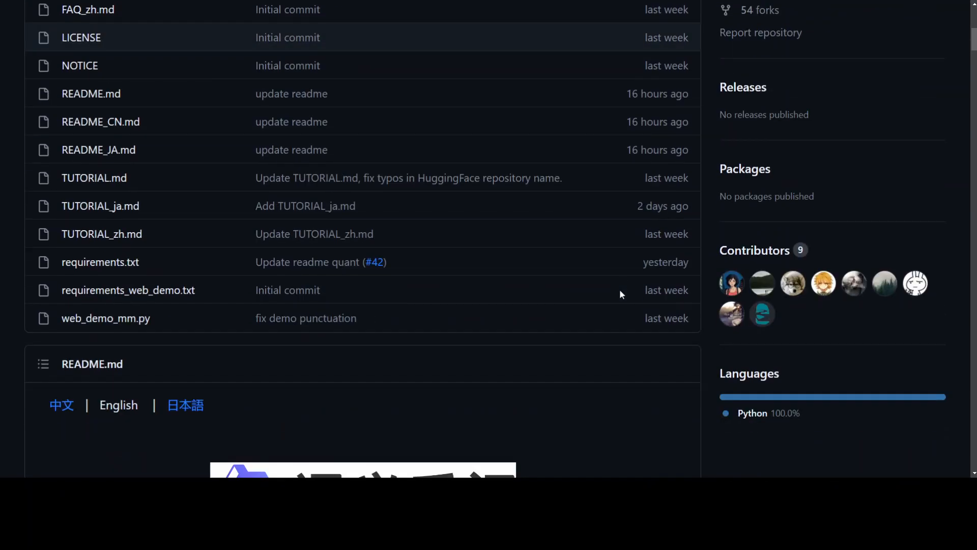
scroll(619, 289, "down", 4)
scroll(619, 287, "down", 3)
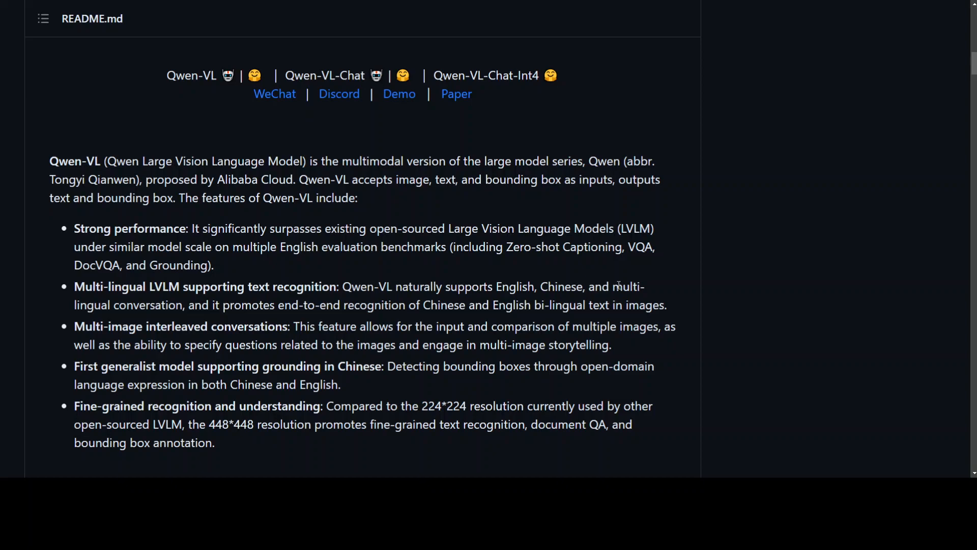
scroll(618, 286, "down", 4)
scroll(619, 286, "down", 1)
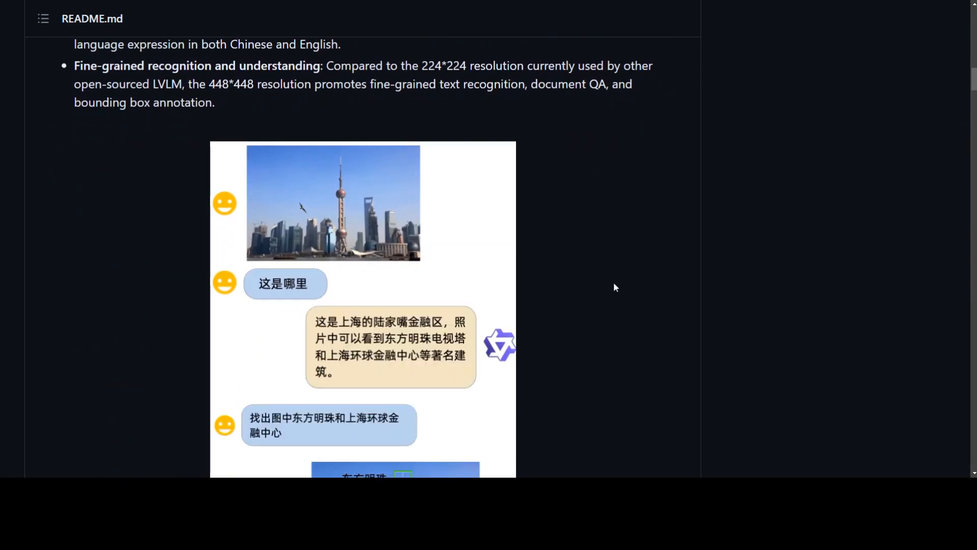
scroll(615, 284, "up", 1)
scroll(614, 284, "down", 3)
scroll(614, 283, "down", 3)
scroll(614, 283, "down", 1)
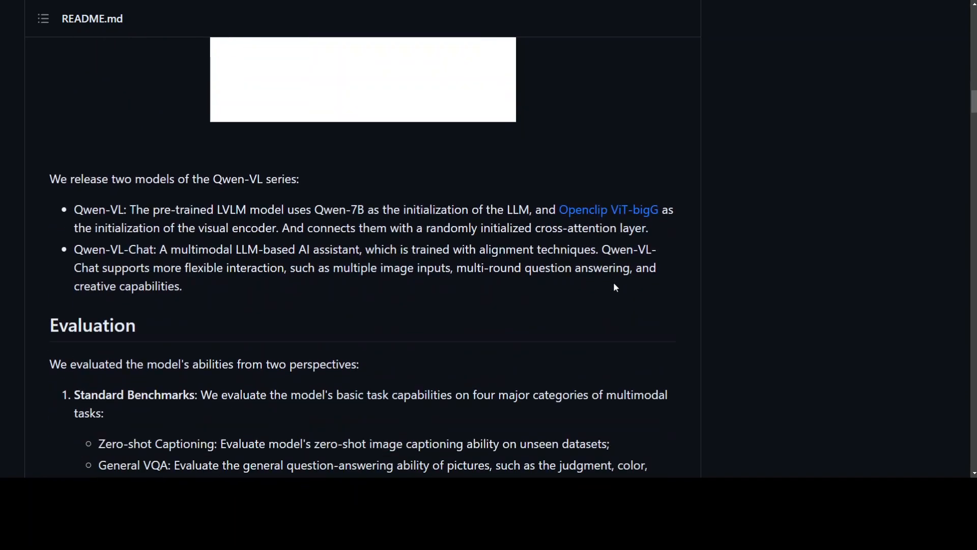
scroll(614, 283, "down", 2)
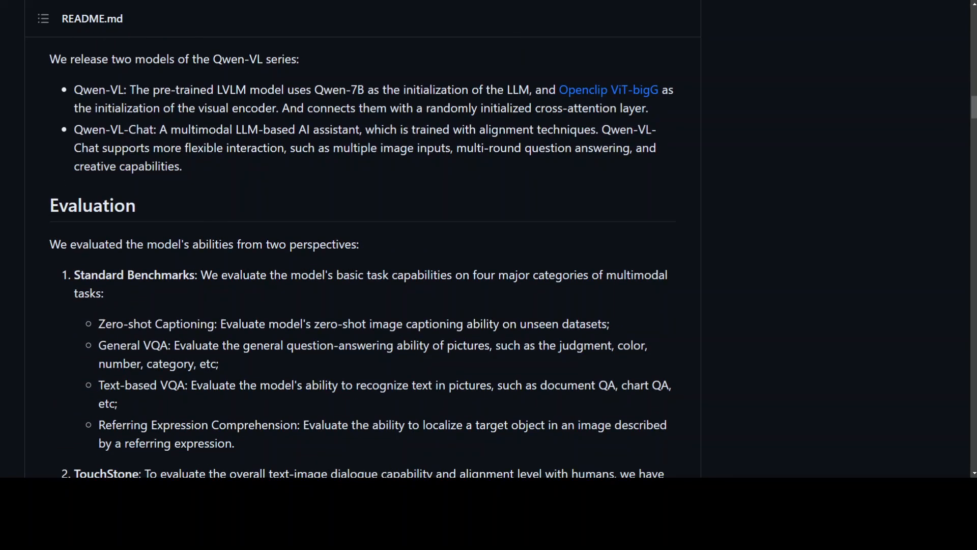